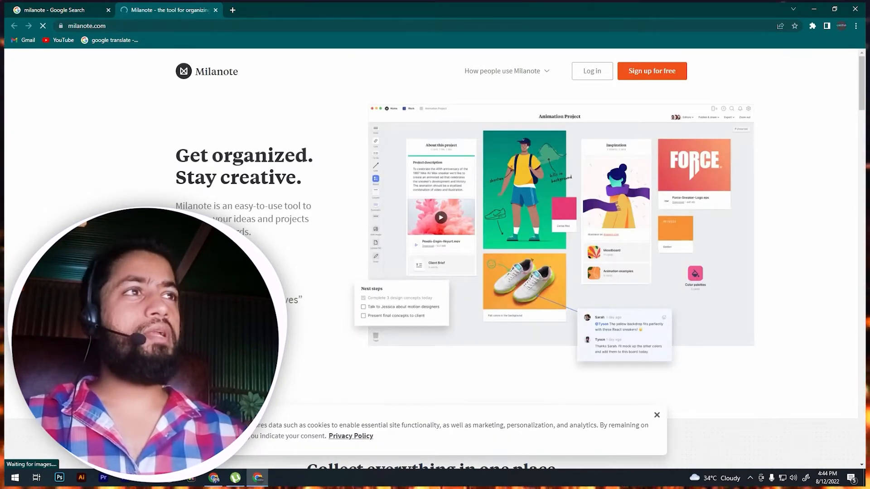
- Log in to Milanote with a Google account
left_click(592, 71)
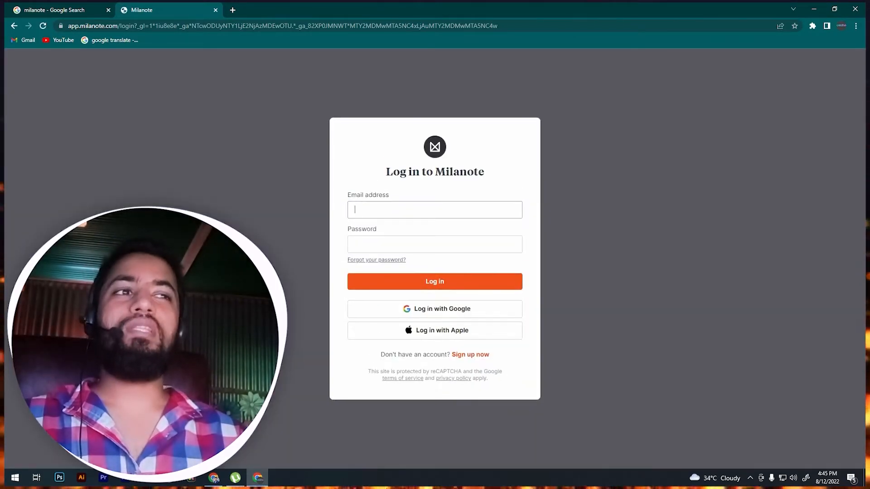
left_click(434, 309)
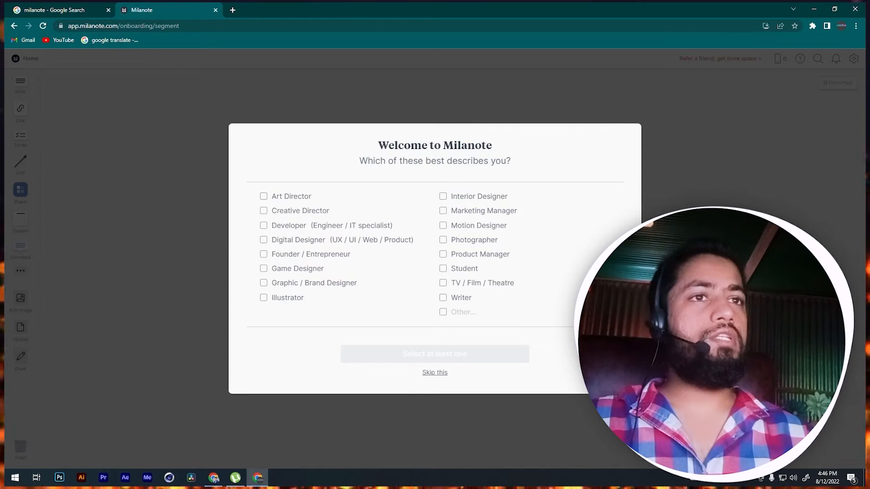
- Submit Digital Designer, Photographer, Interior Designer, Founder / Entrepreneur, Illustrator and Graphic / Brand Designer as the roles on the welcome form
left_click(263, 240)
left_click(443, 240)
left_click(443, 196)
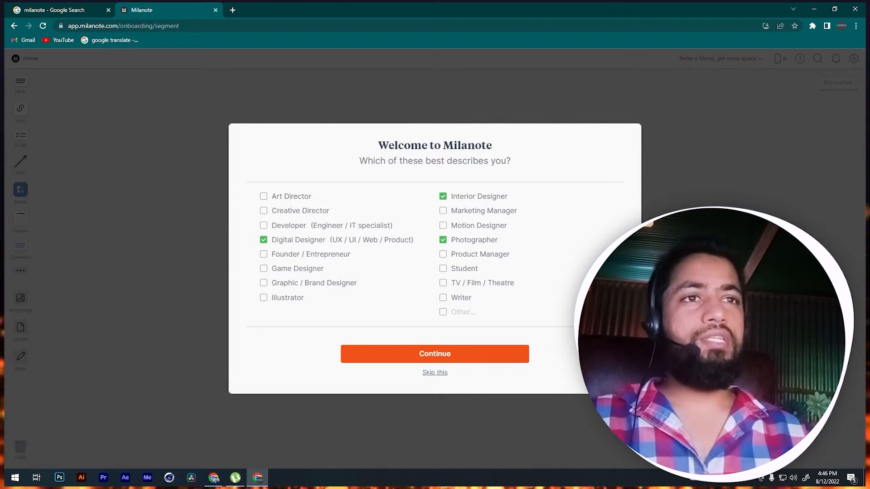
left_click(264, 254)
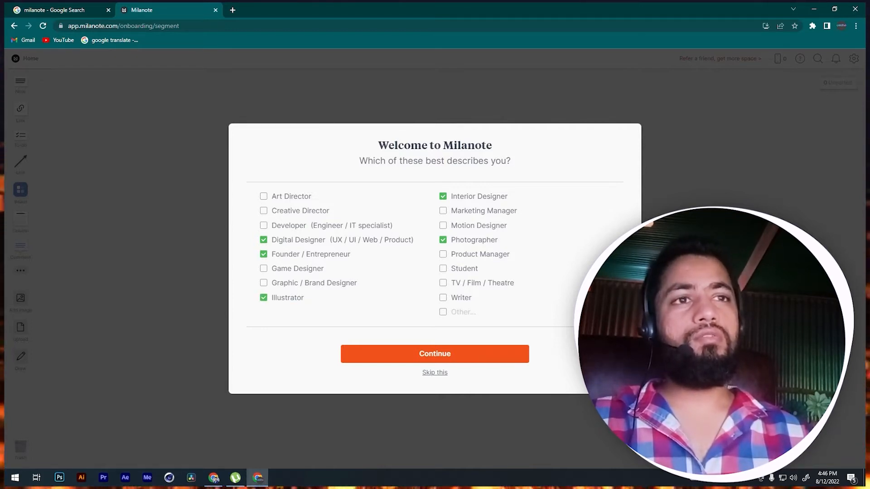
left_click(264, 282)
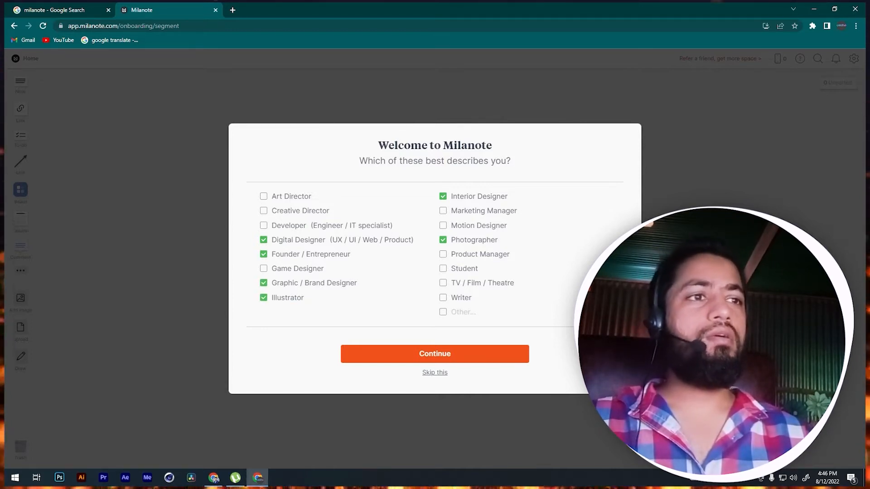
left_click(435, 353)
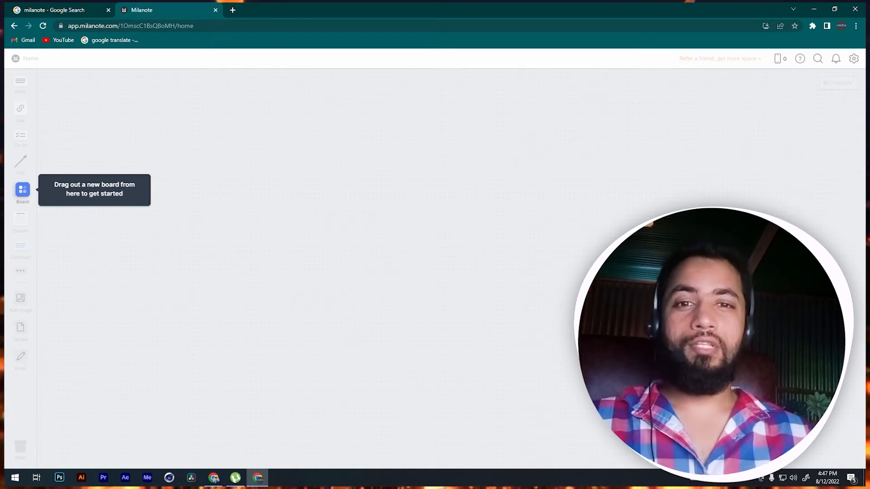
- Add a new board to the Home canvas and name it "Sample 01"
left_click_drag(22, 190, 180, 117)
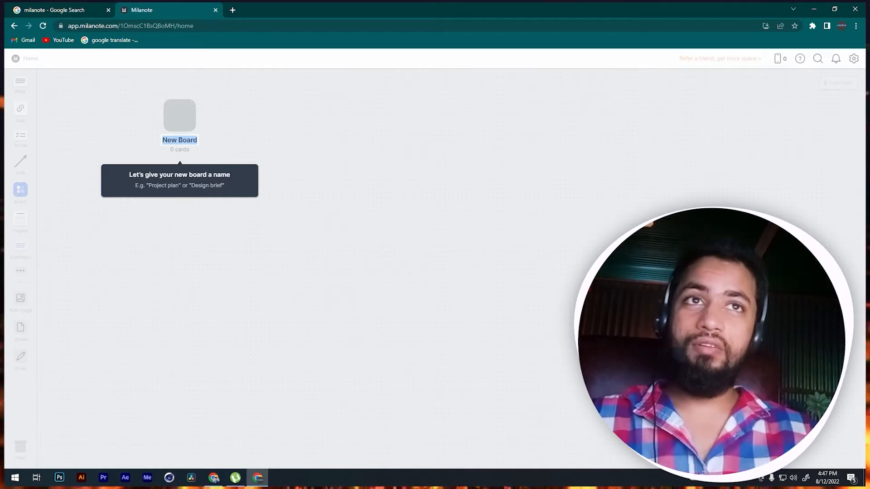
type("Sample 01")
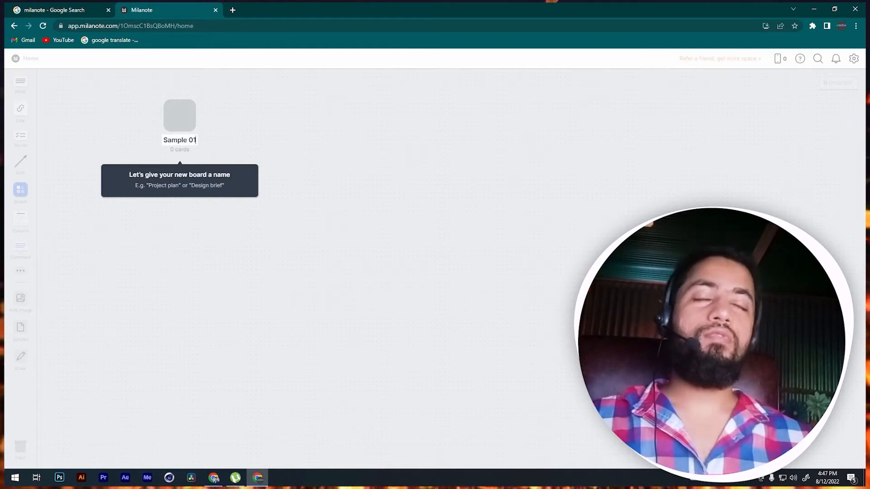
key("Return")
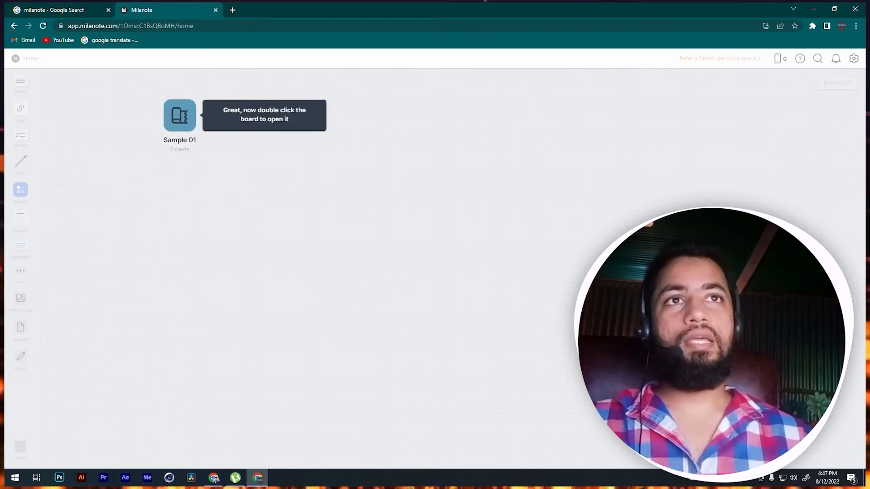
- Reposition the Sample 01 board slightly lower on the Home canvas and open it
left_click_drag(179, 115, 207, 178)
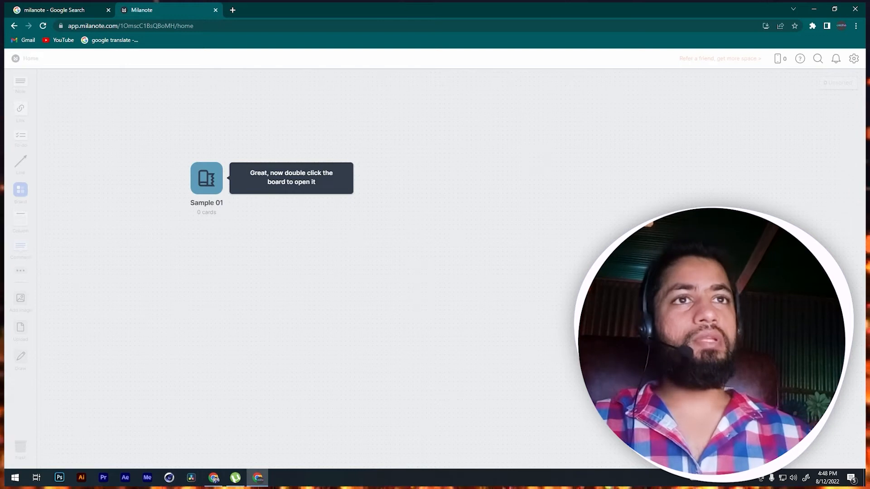
double_click(206, 178)
left_click(70, 115)
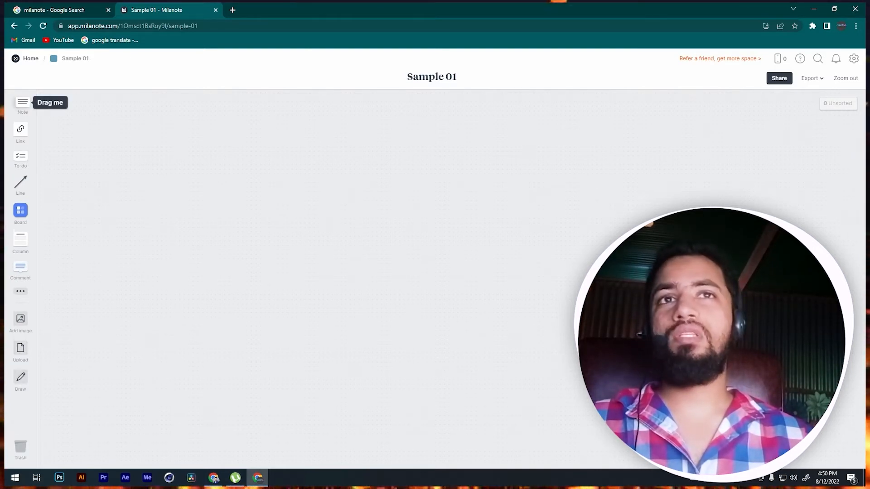
- Add a note reading "Study korbo" and place it in the upper-left corner of the board canvas
left_click_drag(22, 102, 96, 119)
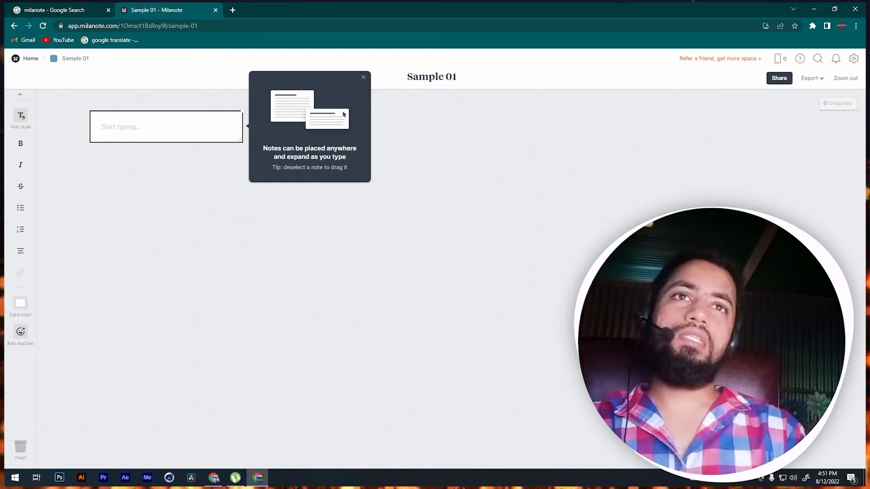
type("S")
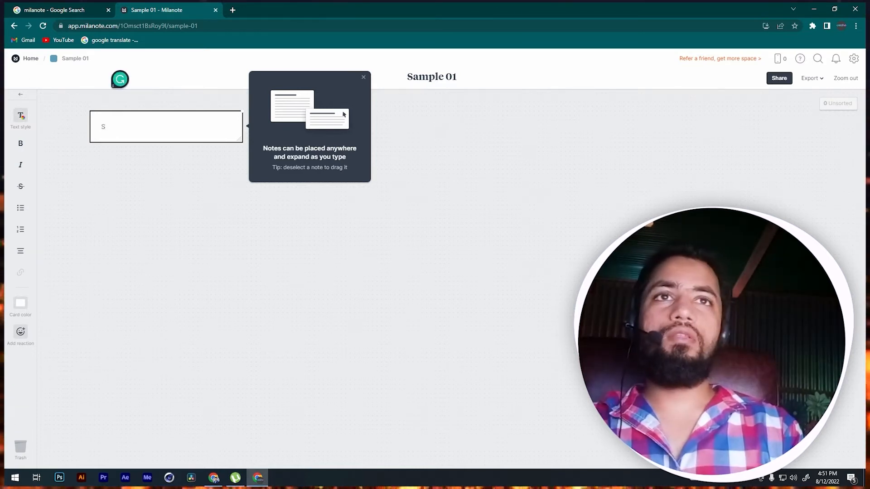
type("tudy korbo")
key("Escape")
left_click(166, 127)
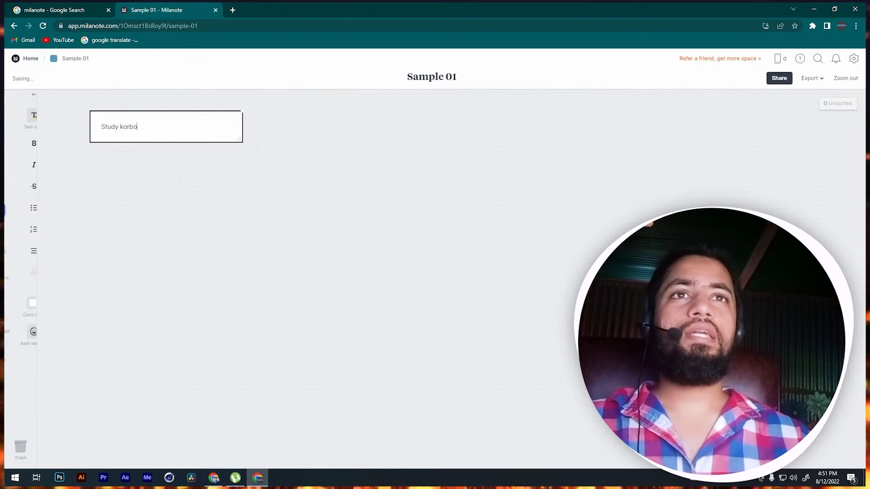
left_click_drag(166, 127, 121, 109)
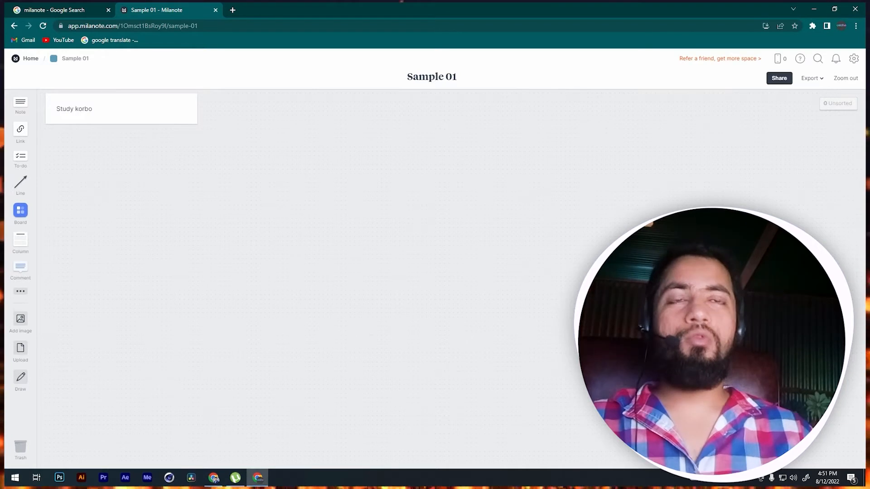
left_click_drag(22, 129, 178, 158)
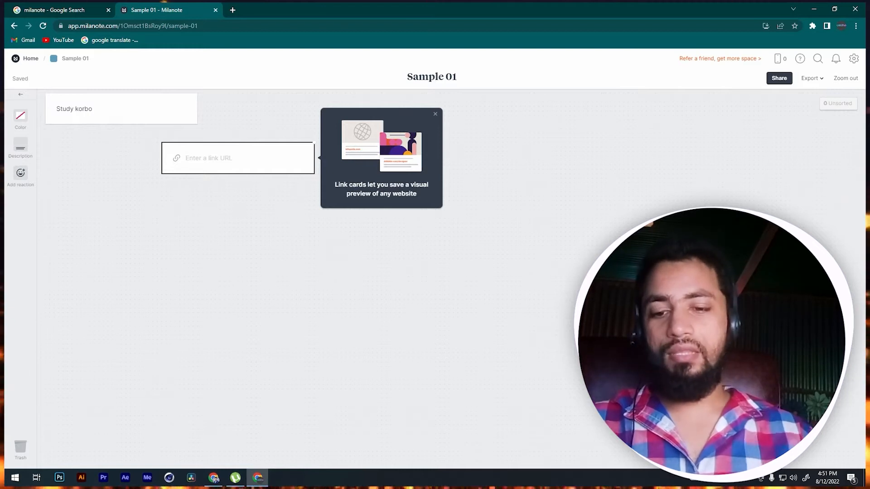
type("www.facebook.com")
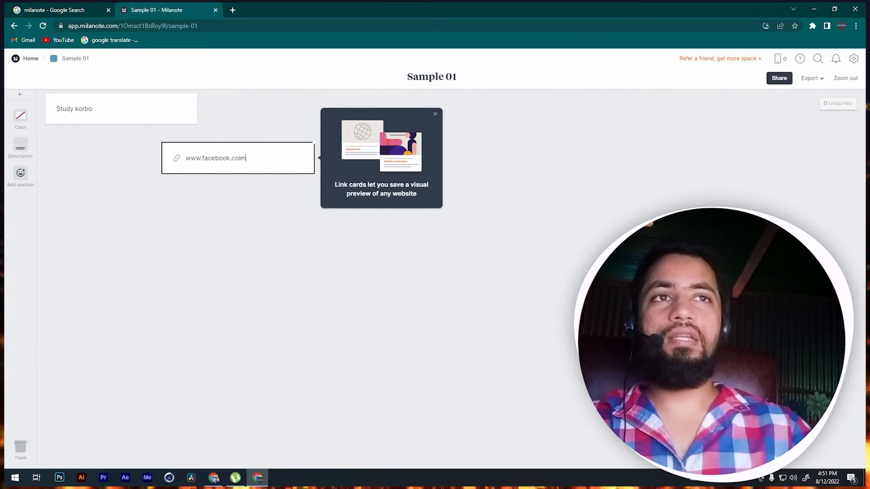
key("Return")
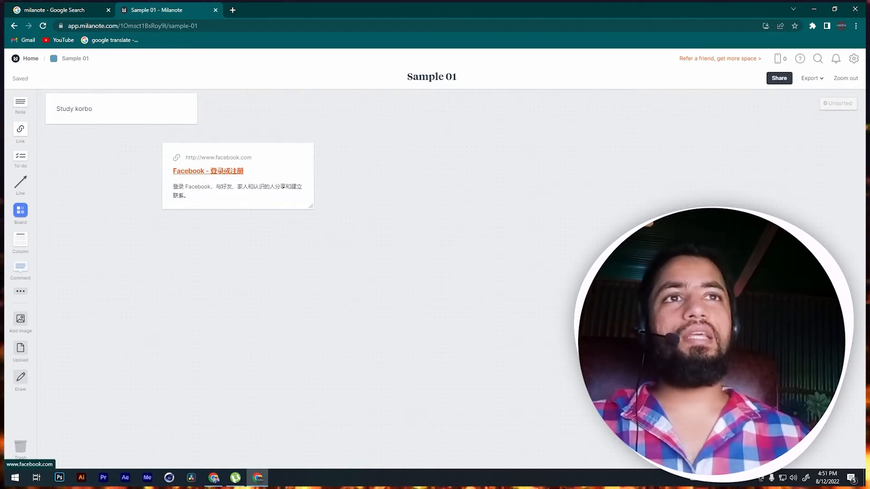
- Test the link on the Facebook card and place the card directly to the right of the Study korbo note
left_click(208, 171)
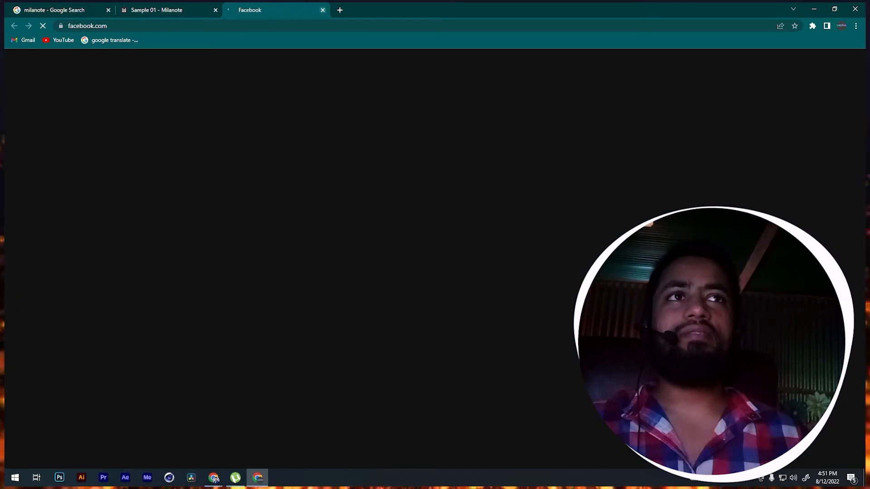
key("ctrl+w")
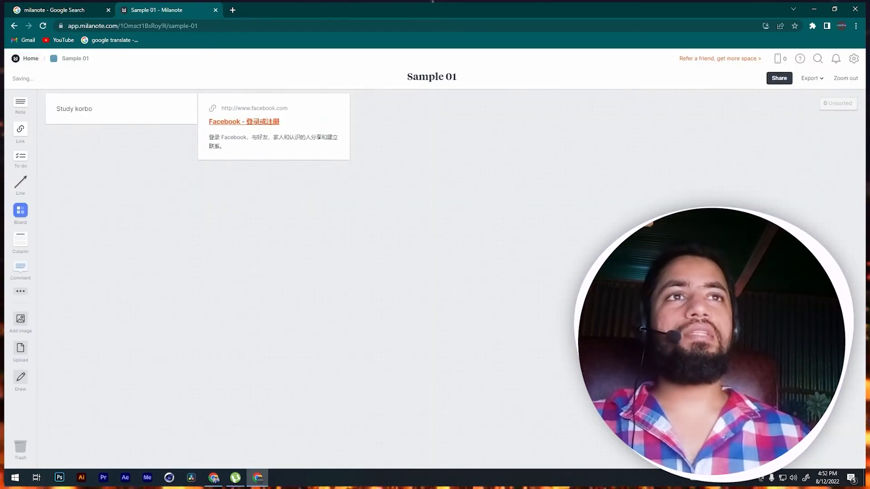
mouse_move(272, 104)
left_mouse_down()
mouse_move(332, 103)
mouse_move(272, 104)
left_mouse_up()
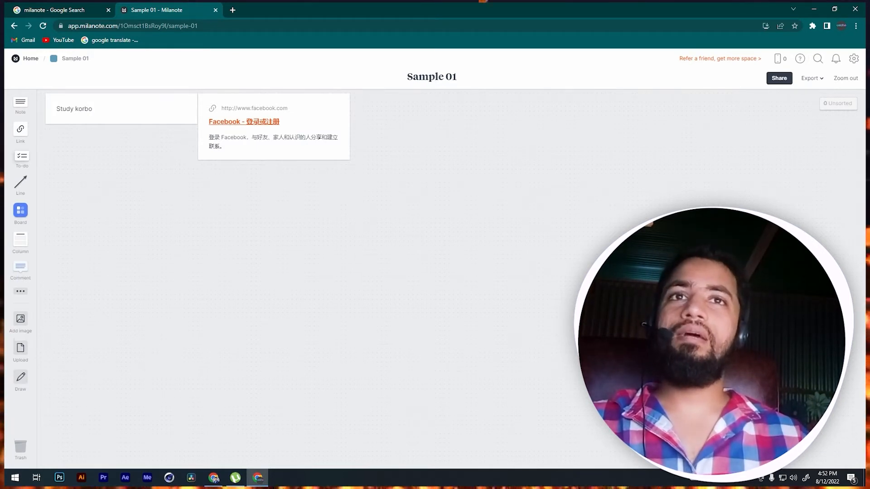
- Add a to-do list with the tasks study, fsdfsd, dsfsdf and dfsdfdf, and place it to the right of the Facebook card
left_click_drag(21, 156, 208, 198)
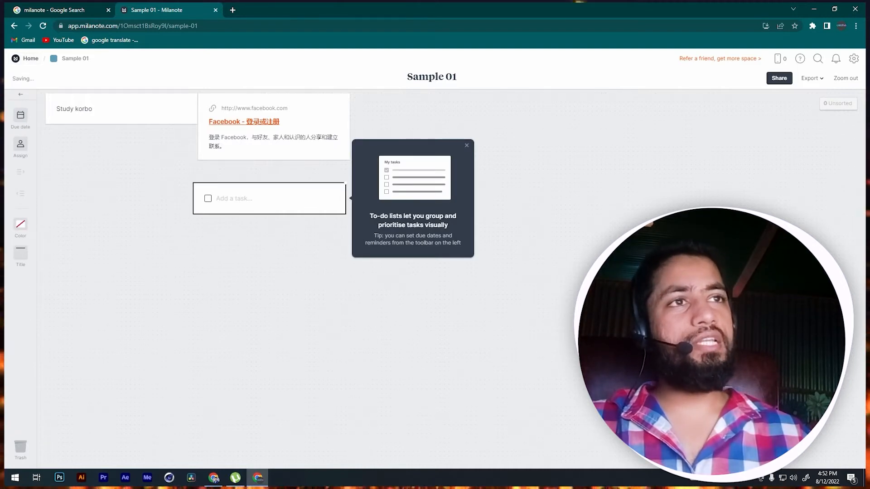
type("study")
key("Return")
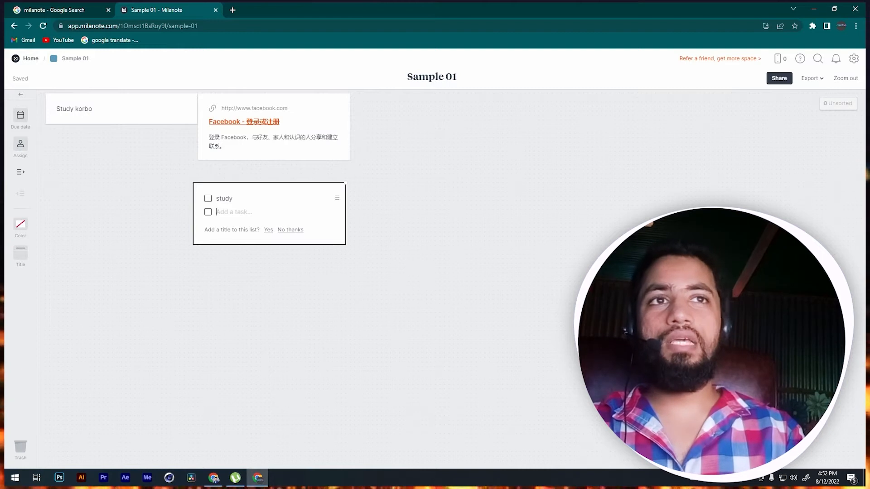
type("fsdfsd")
key("Return")
type("dsfsdf")
key("Return")
type("dfsdfdf")
key("Return")
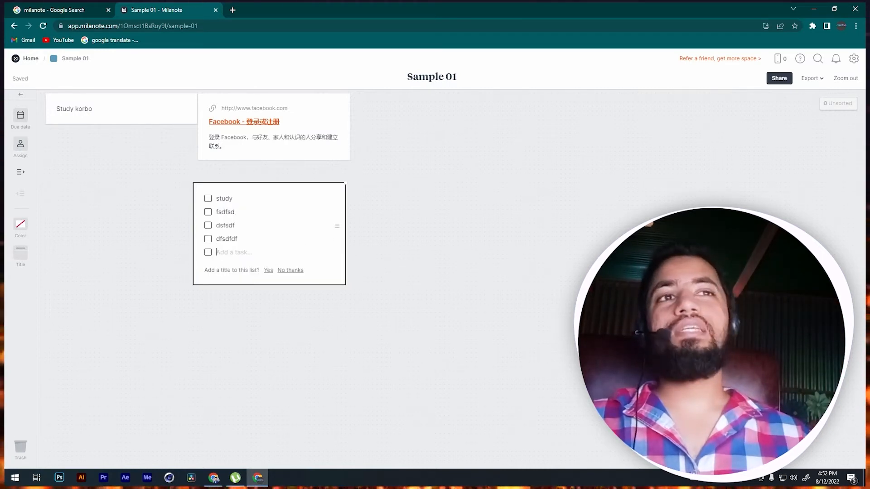
left_click_drag(289, 195, 451, 106)
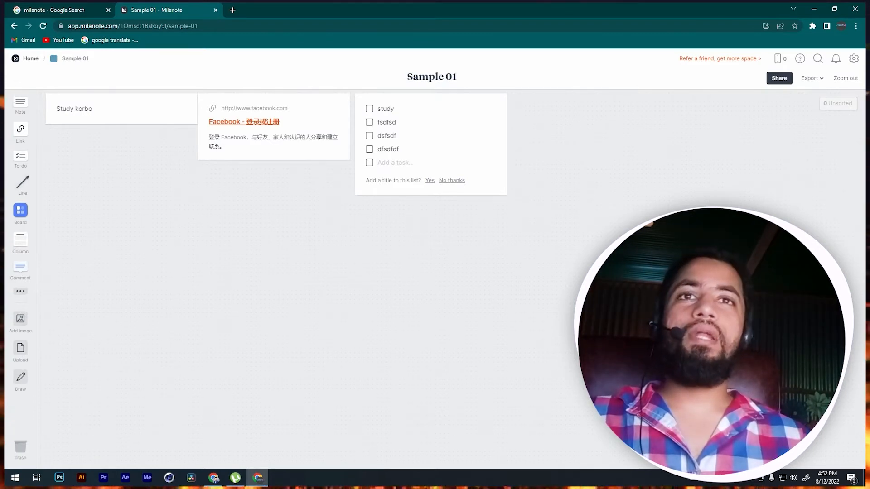
- Add a curved arrow line pointing at the study task in the to-do list
left_click_drag(22, 182, 168, 163)
left_click_drag(131, 200, 182, 150)
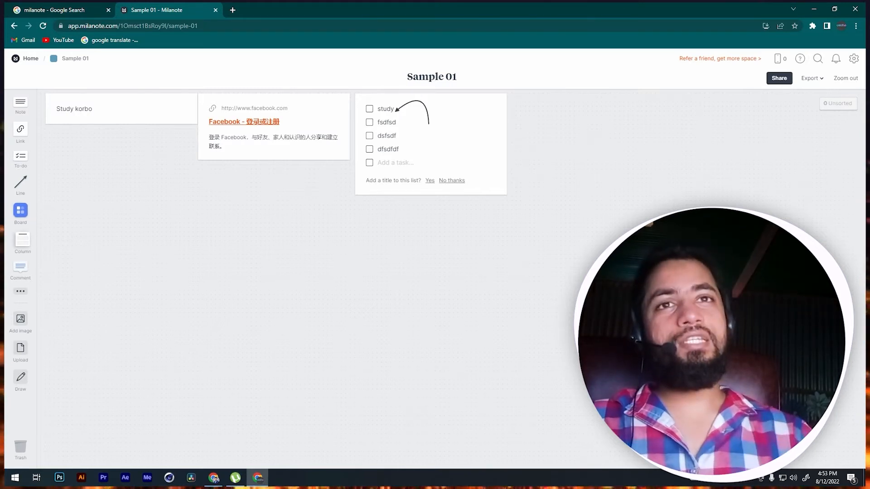
- Add an empty column with its default title below the Facebook link card
left_click_drag(22, 240, 261, 223)
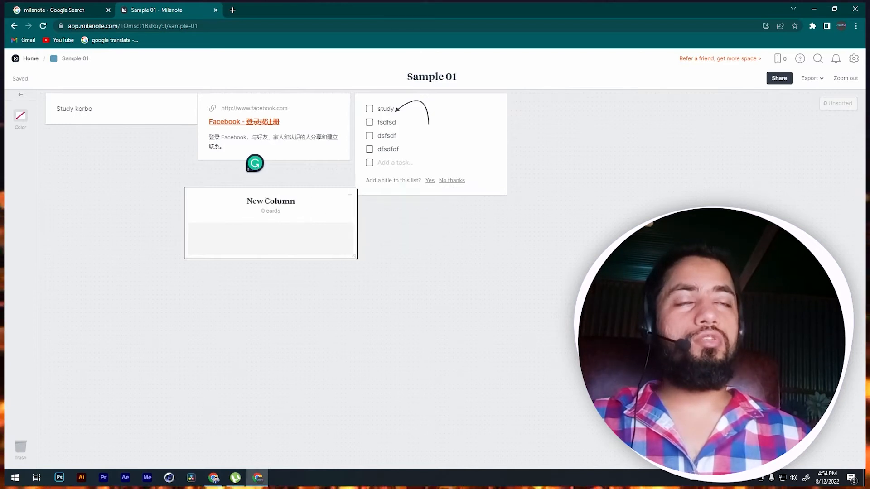
key("Escape")
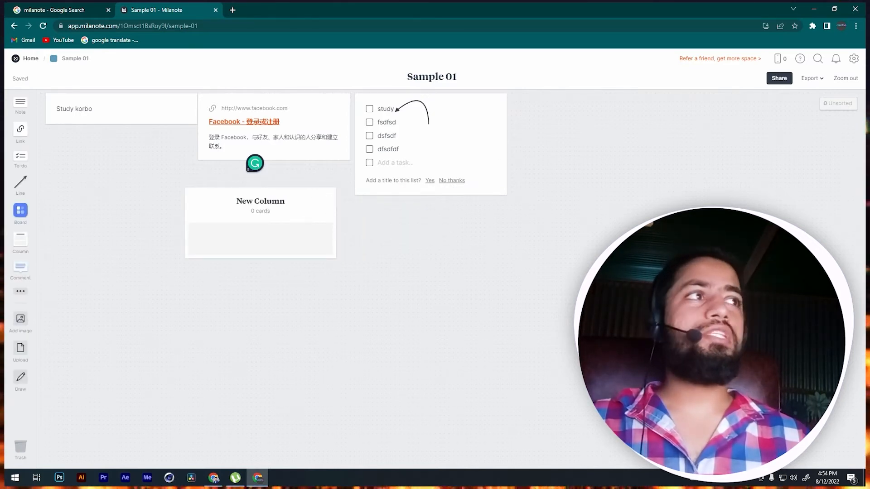
right_click(628, 148)
left_click(583, 143)
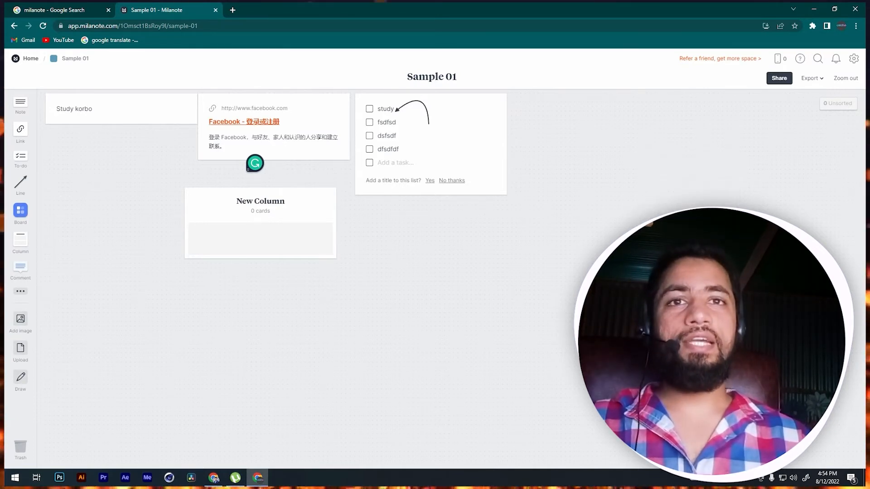
- Look at the option for uploading an own image and dismiss the file picker without choosing a file
left_click(21, 319)
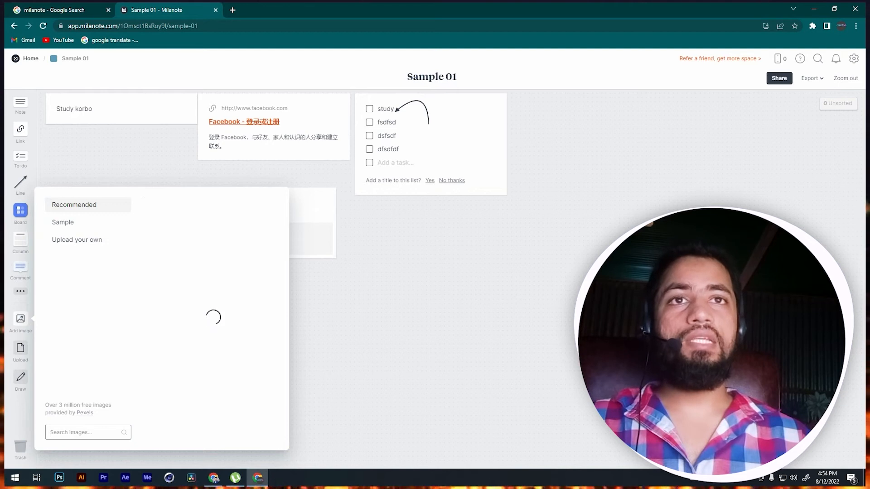
left_click(77, 240)
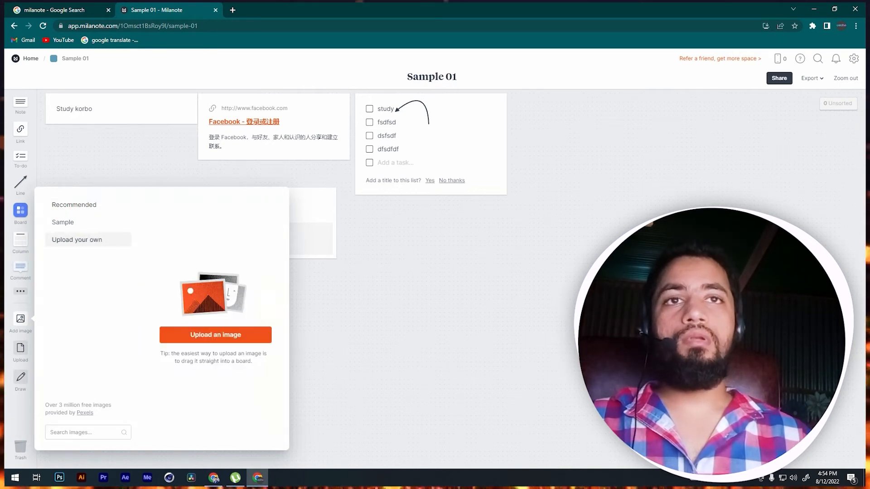
left_click(216, 336)
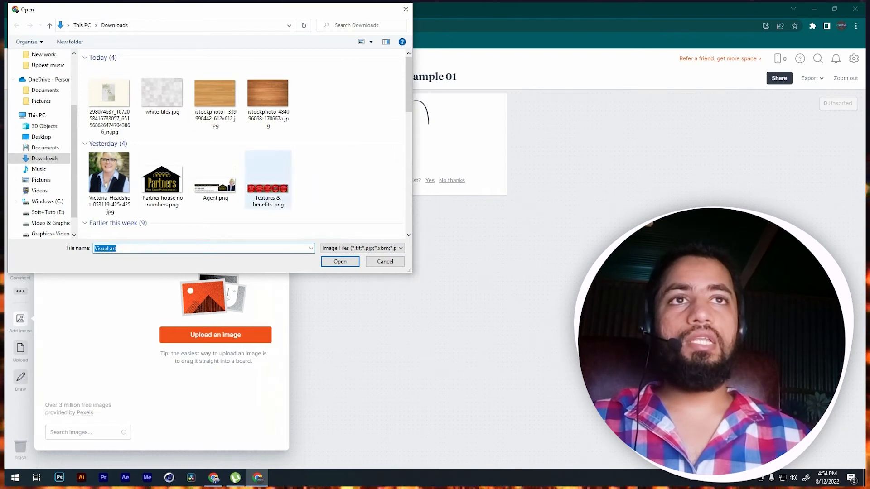
left_click(385, 262)
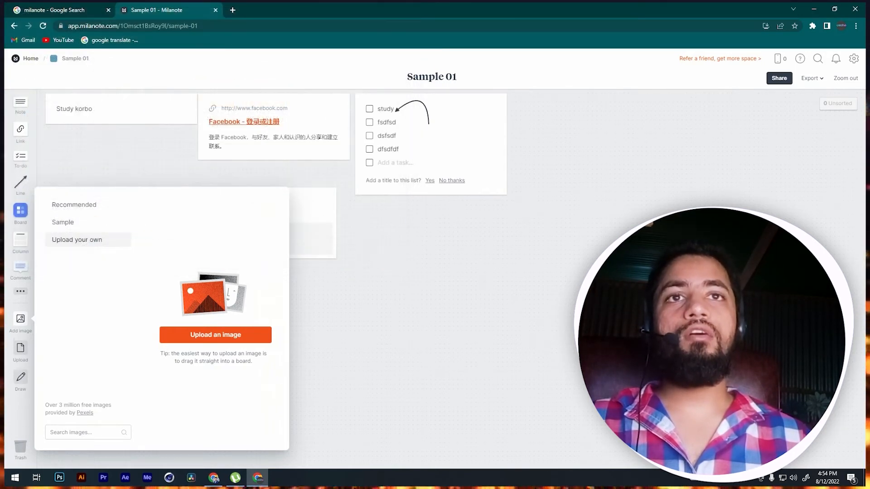
- Browse the recommended images and place the laboratory photo of gloved hands holding a pipette into the New Column
left_click(74, 204)
scroll(210, 317, "down", 20)
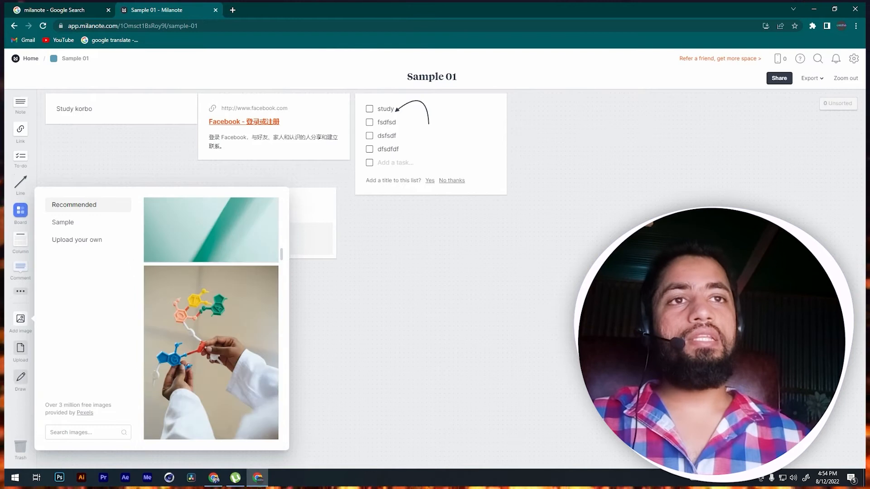
scroll(210, 317, "down", 15)
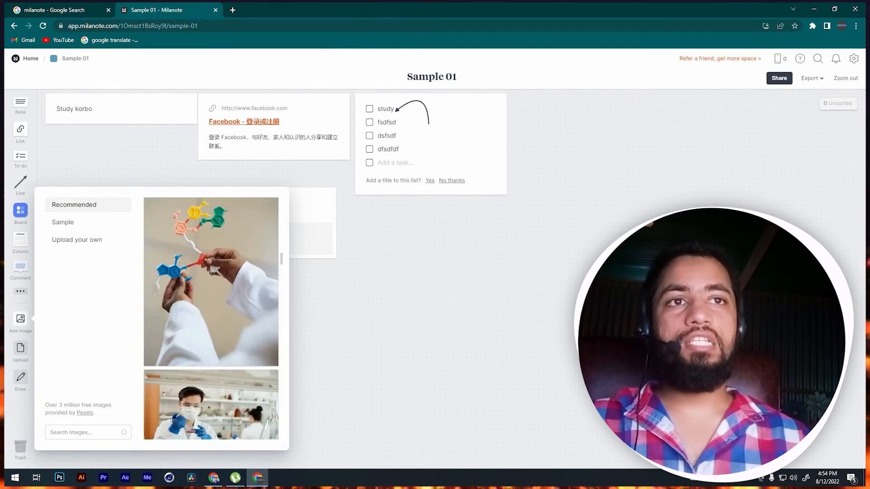
scroll(211, 317, "up", 10)
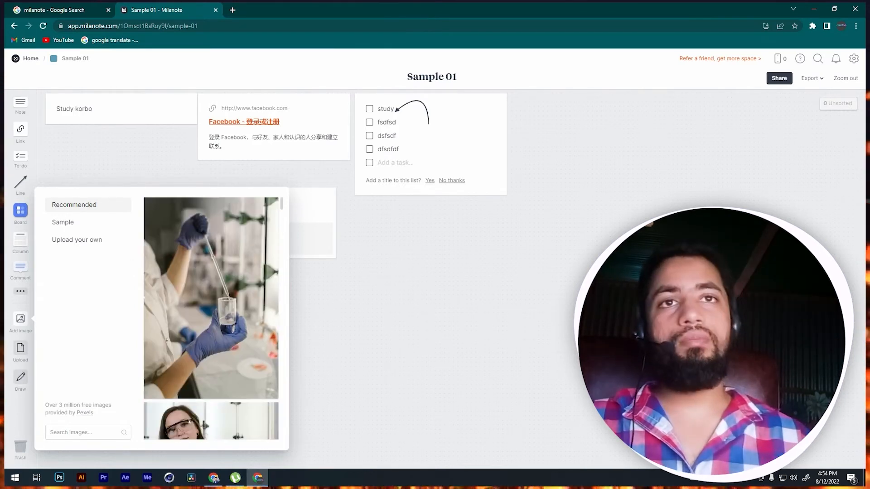
left_click_drag(211, 294, 678, 225)
left_click_drag(750, 342, 692, 256)
left_click_drag(652, 190, 254, 270)
scroll(254, 270, "down", 2)
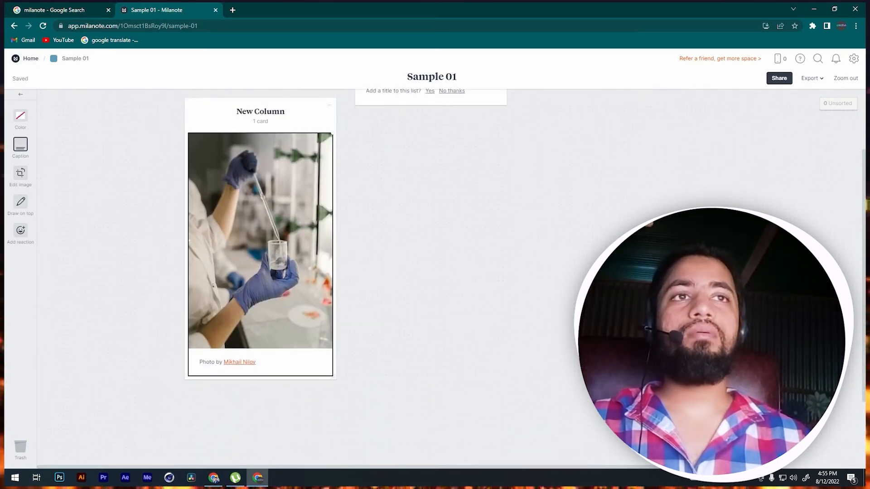
scroll(254, 270, "down", 2)
scroll(254, 270, "up", 3)
scroll(254, 270, "down", 1)
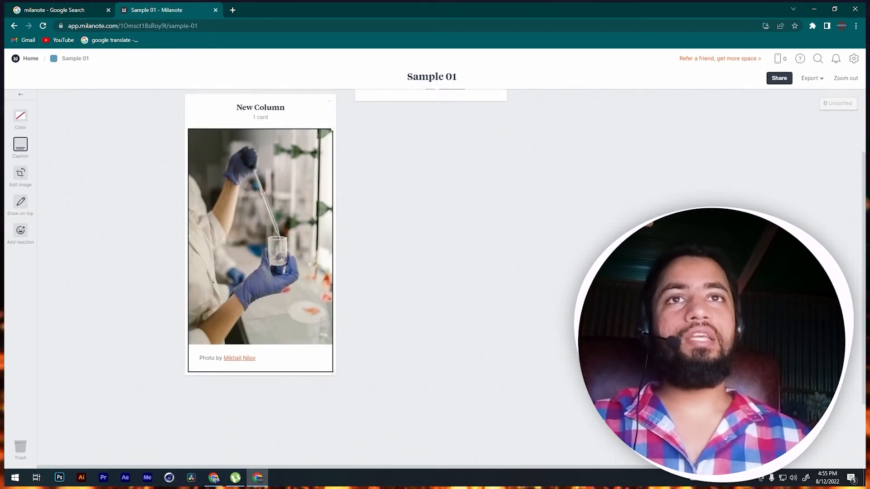
scroll(260, 272, "up", 2)
key("Escape")
scroll(260, 272, "down", 1)
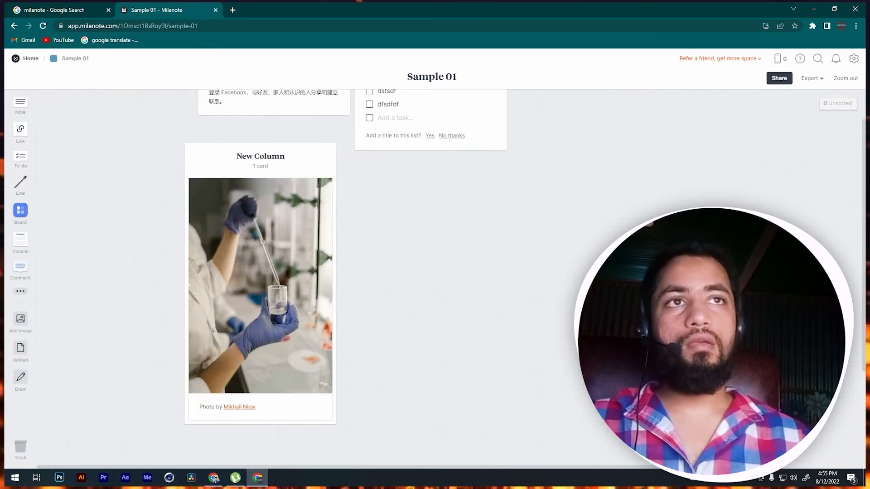
- Add a comment card to the board and place it directly to the right of the to-do list
left_click_drag(22, 267, 511, 203)
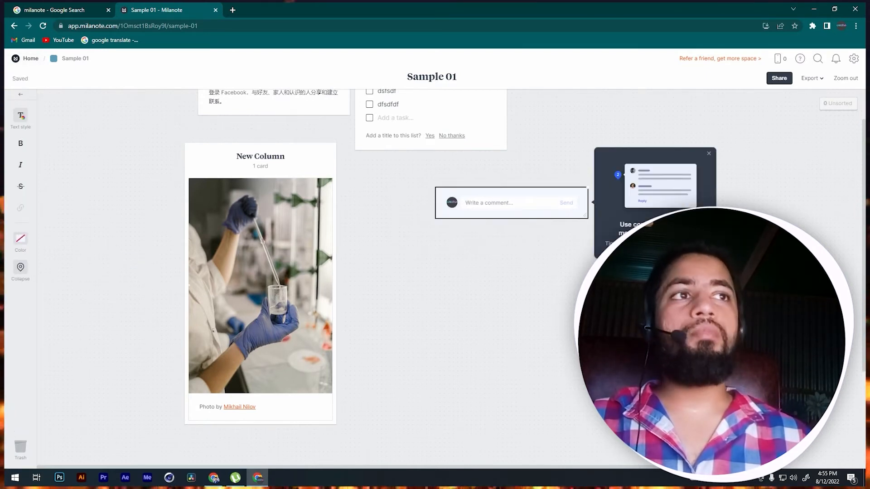
scroll(511, 203, "up", 1)
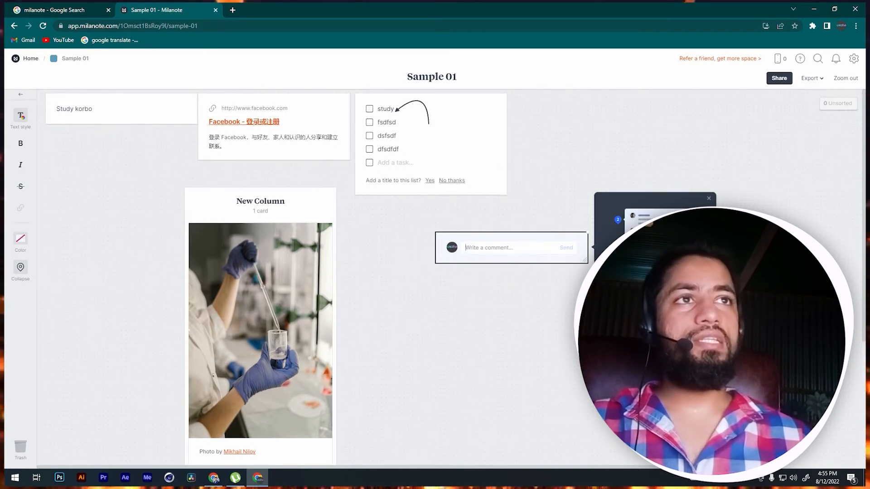
left_click(553, 154)
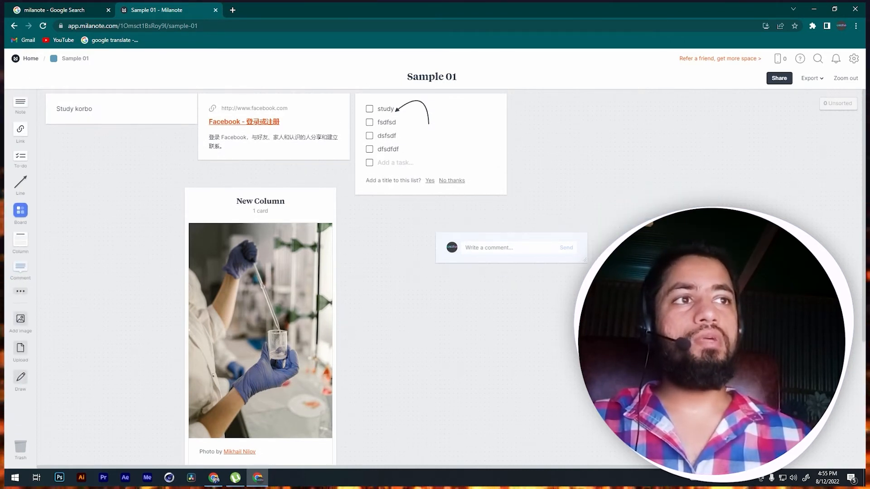
left_click_drag(512, 238, 517, 136)
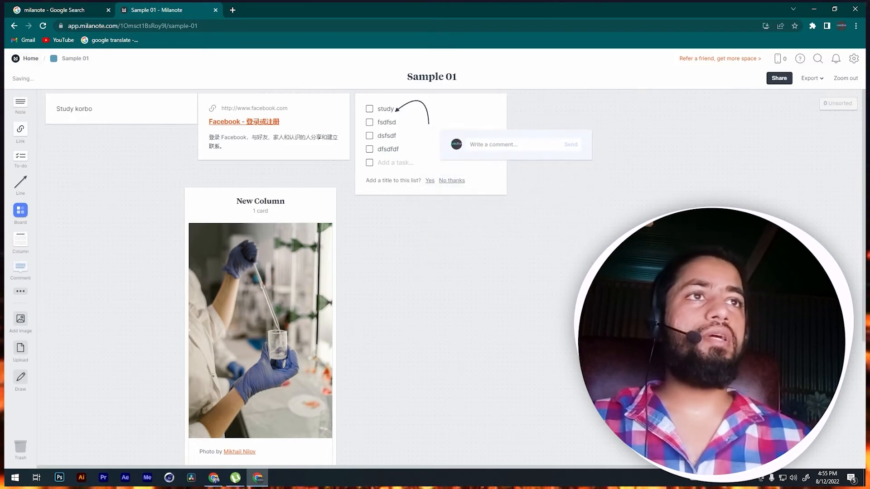
left_click(481, 122)
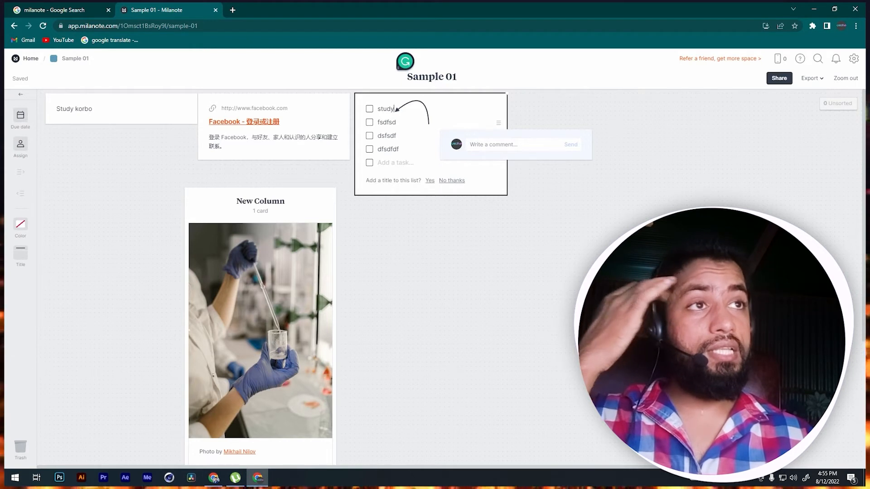
left_click_drag(485, 135, 552, 100)
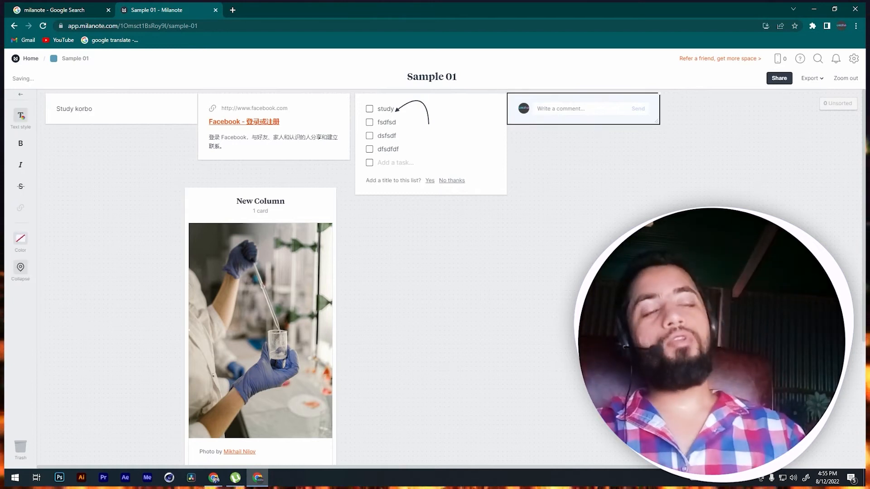
- Enter 9.30 am as the text of the comment card without sending it
type("9.3")
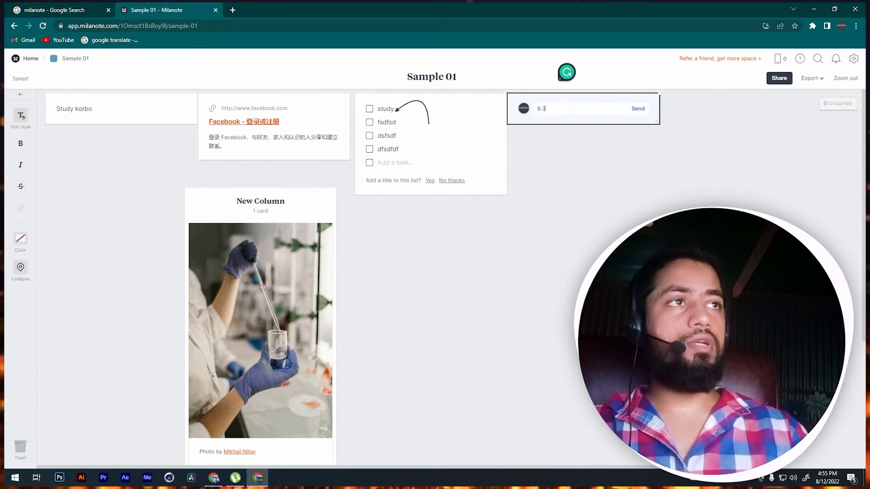
type("0 am")
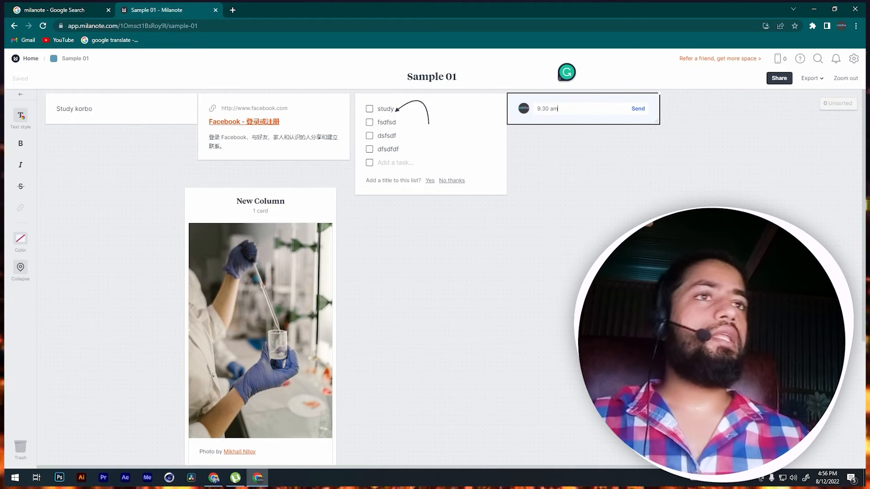
key("Escape")
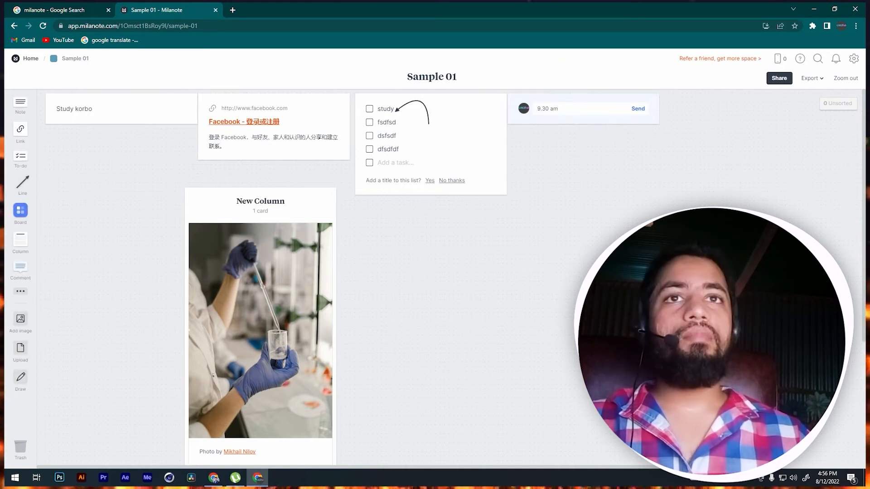
- Add an arrow line pointing from the to-do list to the comment card, with the card moved farther right
left_click_drag(20, 183, 479, 148)
left_click_drag(516, 110, 520, 108)
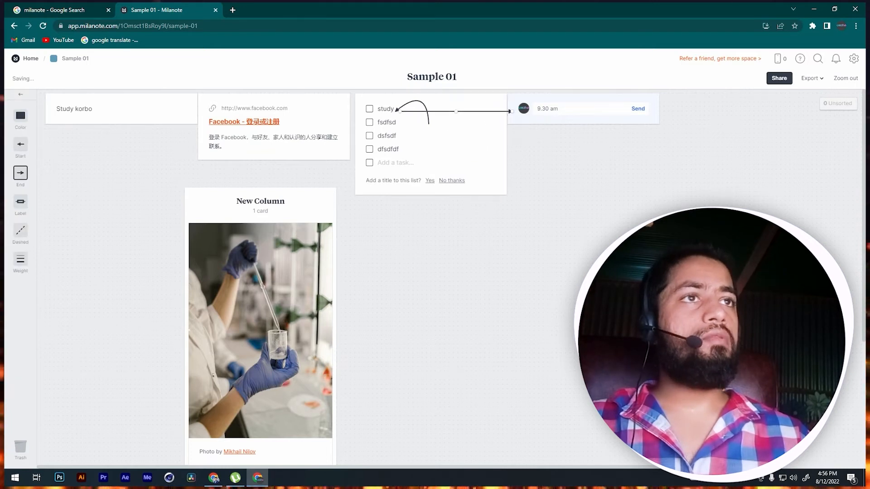
left_click_drag(402, 111, 412, 114)
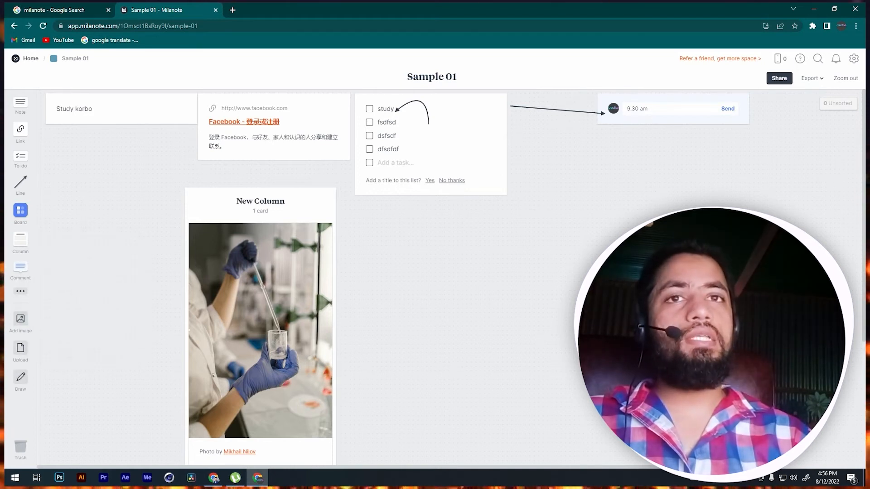
- Add a sketch card to the board and draw freehand shapes on it in the default dark color and in red
left_click(20, 291)
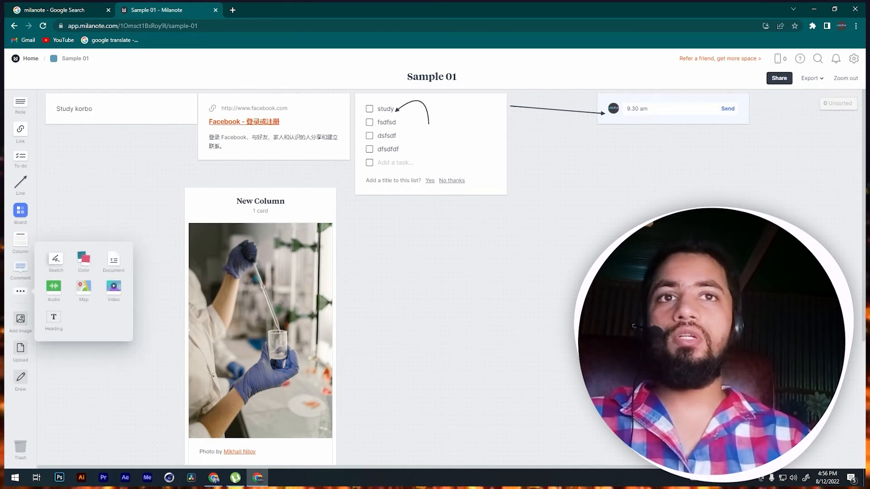
mouse_move(56, 259)
left_mouse_down()
mouse_move(396, 299)
mouse_move(624, 262)
mouse_move(605, 266)
left_mouse_up()
double_click(605, 265)
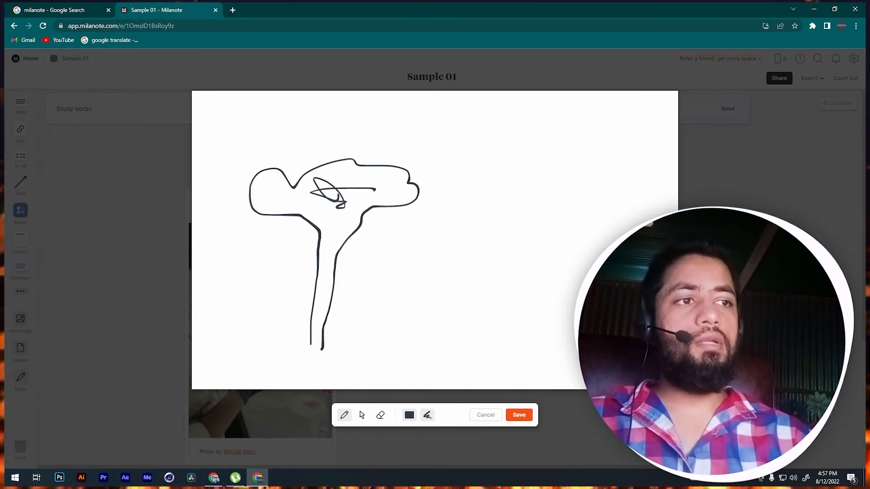
left_click(409, 415)
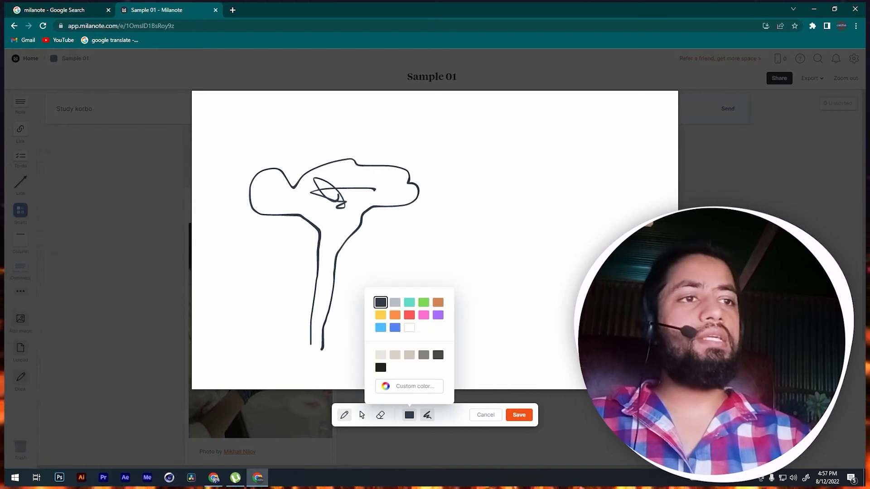
left_click(409, 315)
mouse_move(443, 265)
left_mouse_down()
mouse_move(417, 265)
mouse_move(512, 167)
mouse_move(440, 249)
left_mouse_up()
- Erase all the dark and red strokes from the sketch
left_click(381, 415)
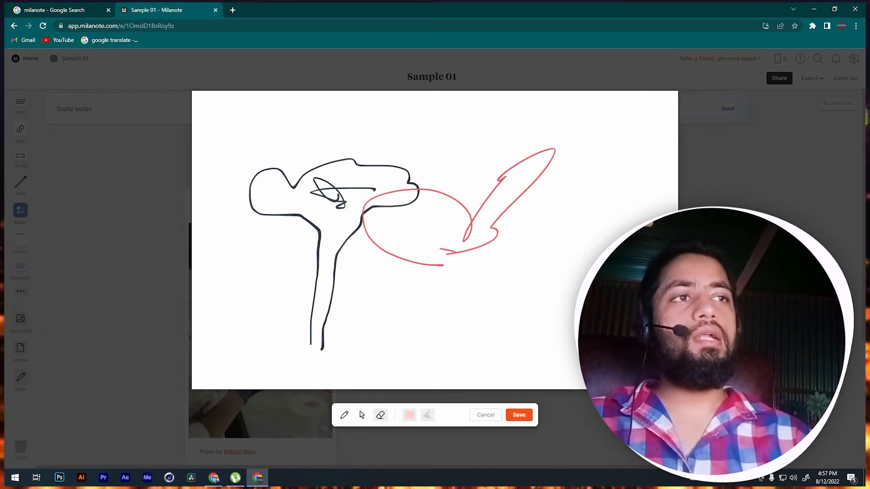
left_click(422, 263)
left_click(361, 221)
left_click(340, 198)
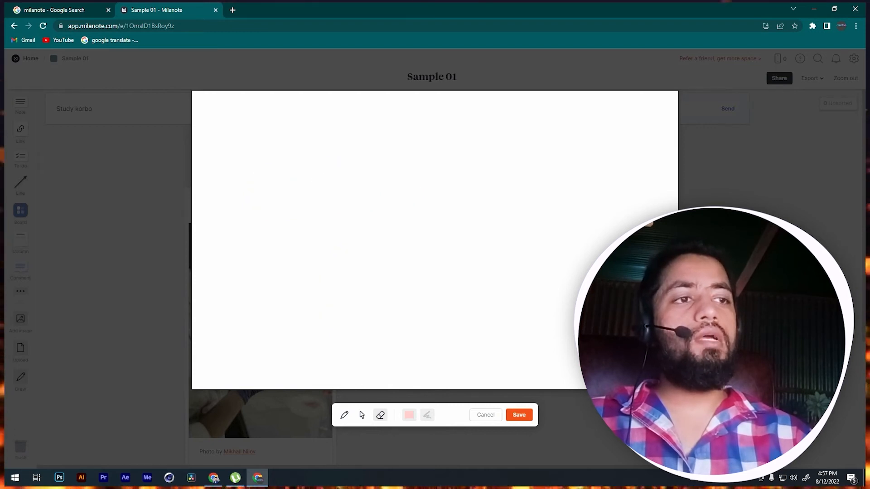
- Draw a freehand red squiggle ending in a long arc on the empty sketch and save it
left_click(344, 414)
mouse_move(391, 154)
left_mouse_down()
mouse_move(550, 217)
mouse_move(537, 237)
left_mouse_up()
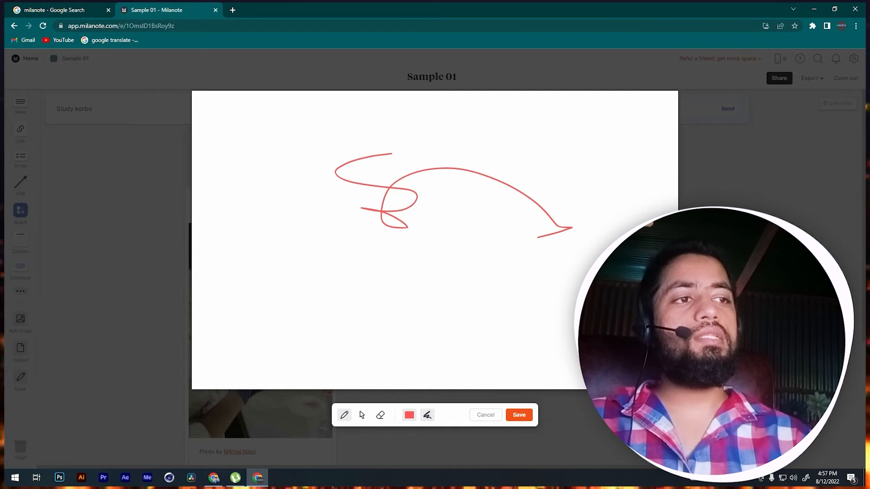
left_click(519, 415)
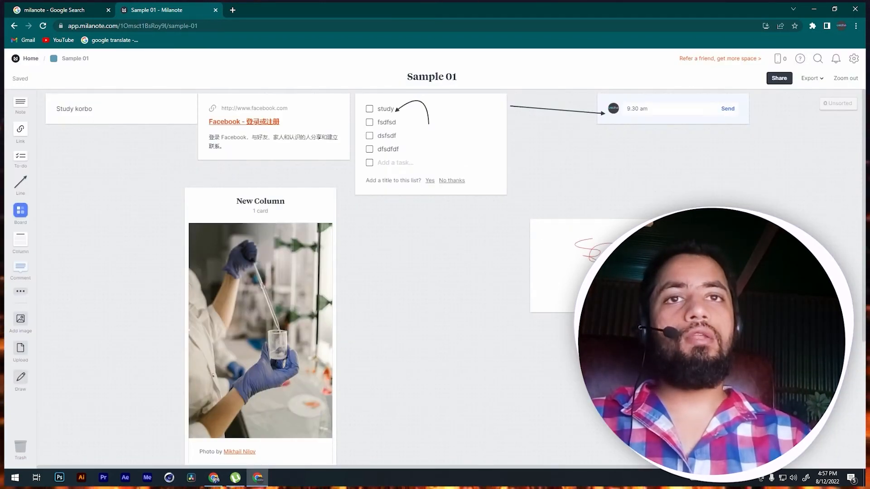
- Add a color swatch card below the to-do list, enlarge it and set its color to #DF81CD
left_click(20, 291)
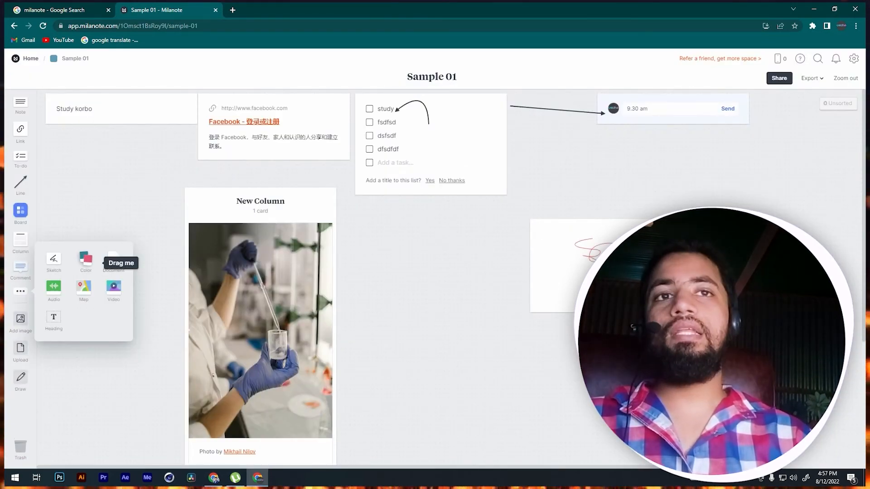
left_click_drag(84, 259, 422, 231)
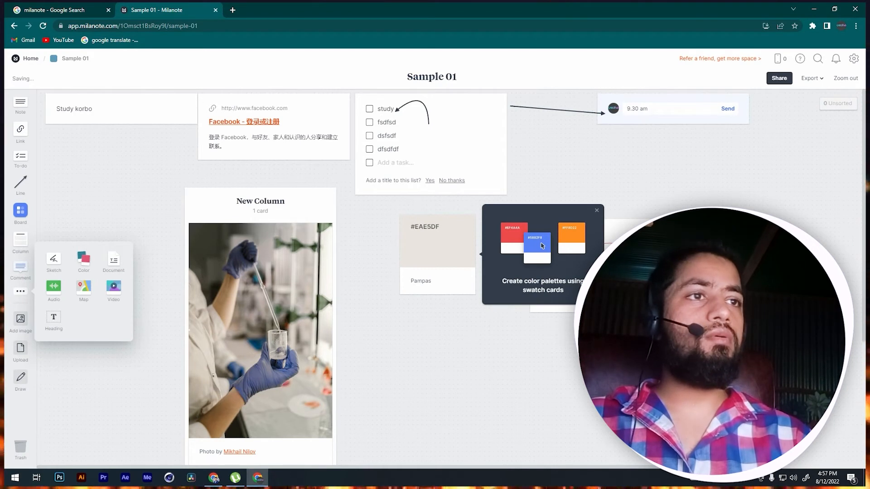
left_click(437, 247)
left_click_drag(472, 292, 578, 378)
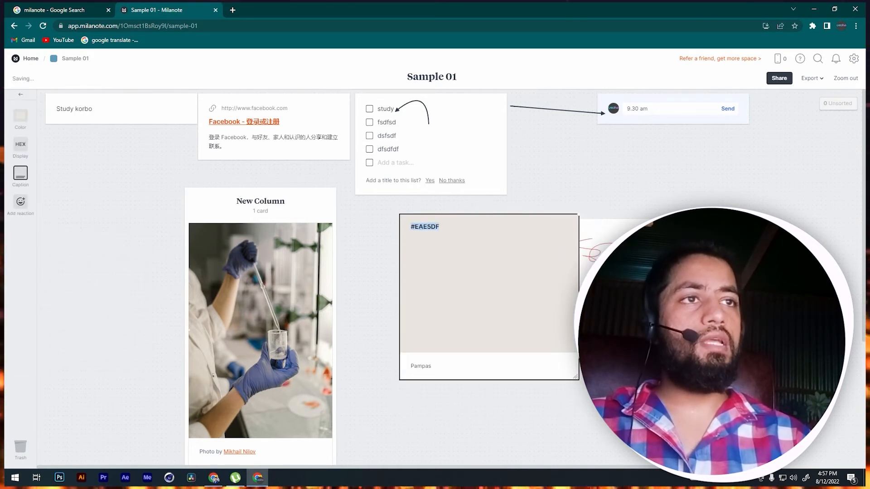
left_click_drag(411, 226, 439, 227)
double_click(427, 226)
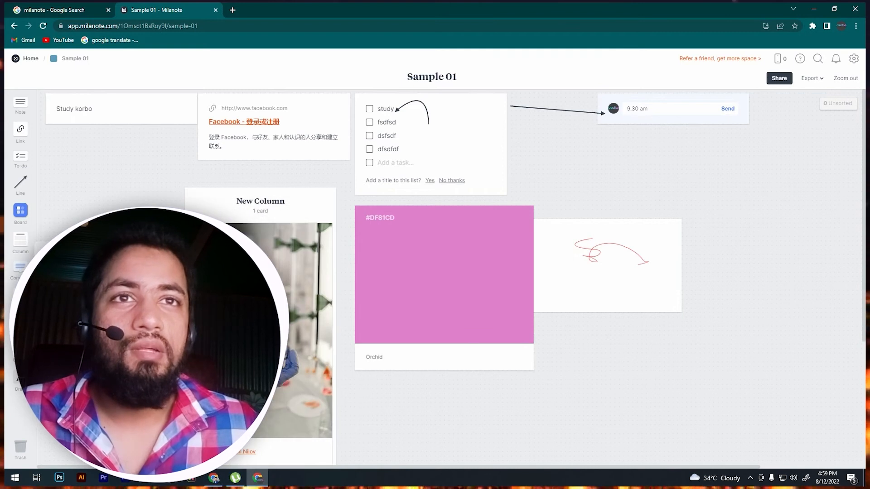
- Add a second color swatch over the sketch card and give it the first swatch's color using the eyedropper
mouse_move(81, 299)
left_mouse_down()
mouse_move(535, 273)
mouse_move(641, 360)
mouse_move(621, 219)
left_mouse_up()
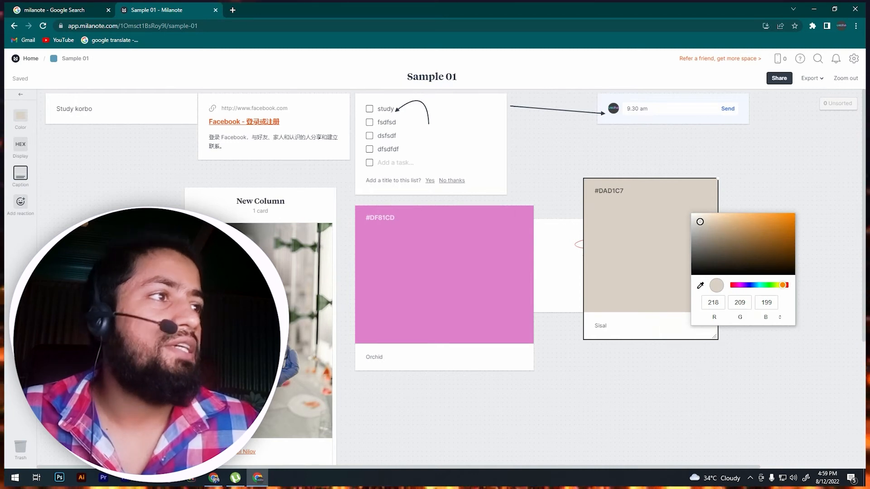
left_click_drag(782, 285, 744, 284)
left_click(700, 285)
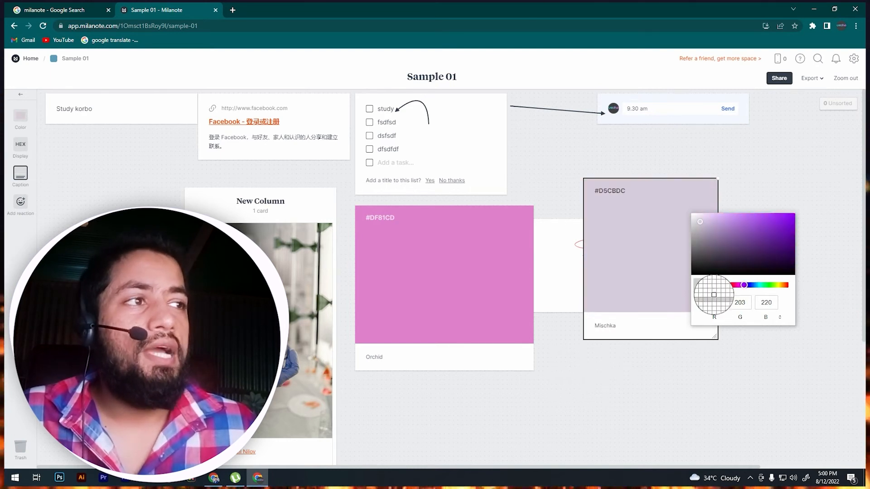
left_click(431, 234)
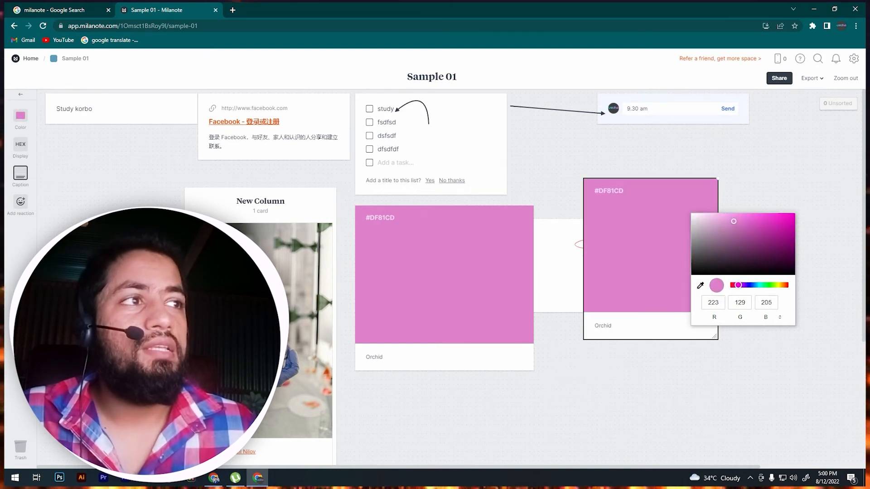
- Deepen the second swatch's color to #CC2EAF and replace its caption with dsfdsfdsfds
left_click(762, 233)
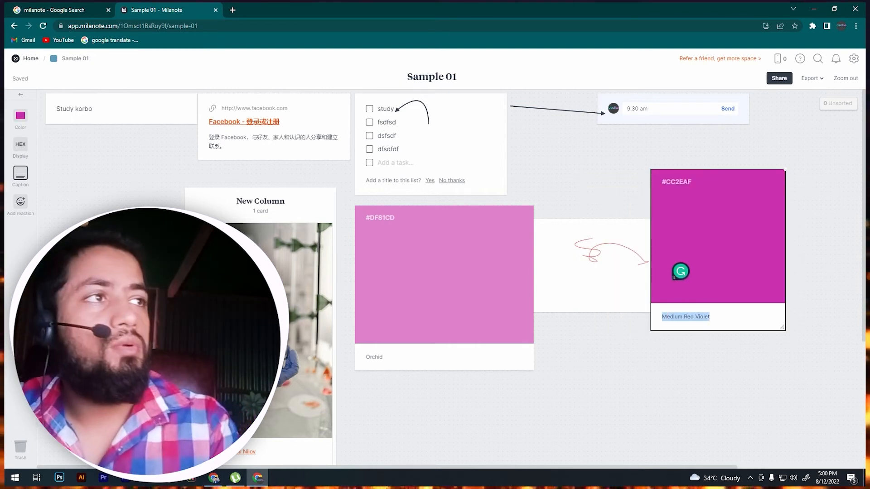
type("dsfdsfdsfds")
key("Escape")
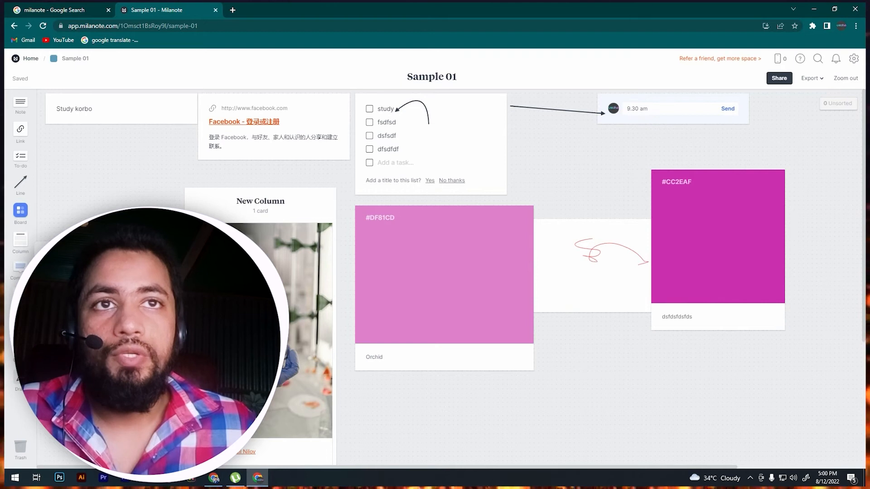
- Add a document below the Study korbo note with the text sdvsdfvdvdsvvdsvdsv, formatted bold and italic
left_click_drag(20, 299, 108, 174)
type("sdvsdfvdvdsvvdsvdsv")
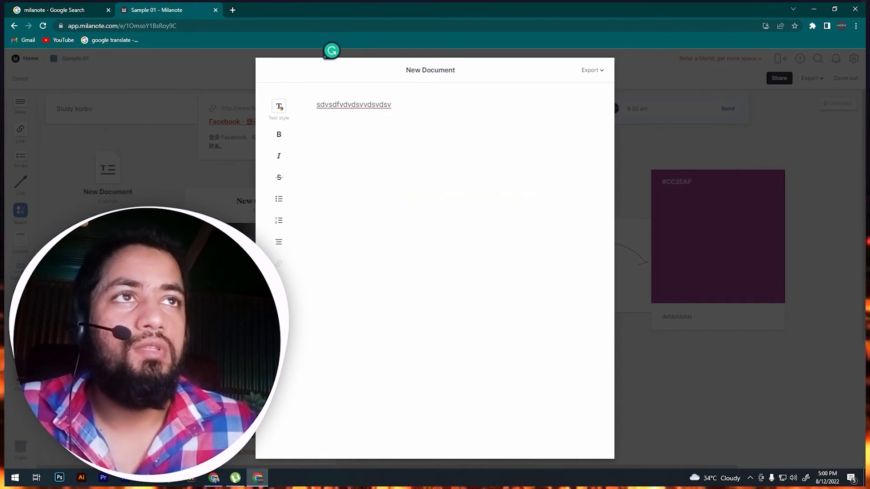
key("ctrl+a")
key("ctrl+b")
key("ctrl+i")
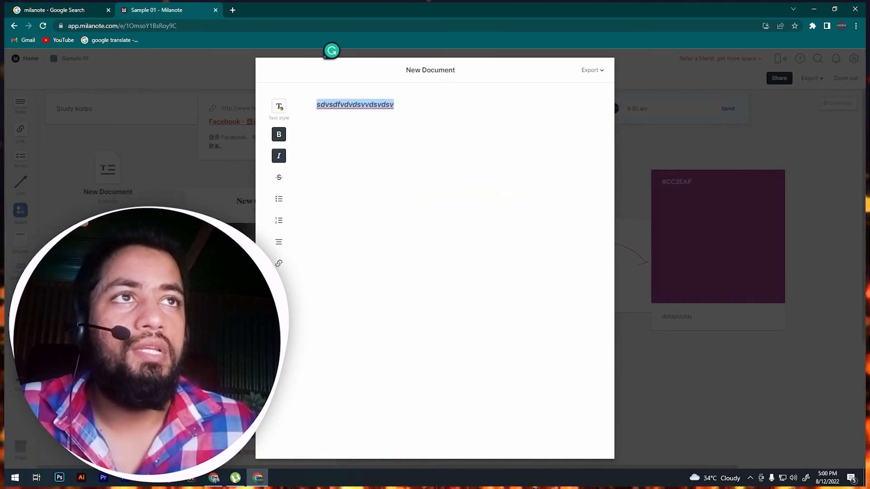
- Try strikethrough on the document's text, format it as a bulleted list, switch it to a numbered list and close the document
key("ctrl+shift+x")
key("ctrl+shift+x")
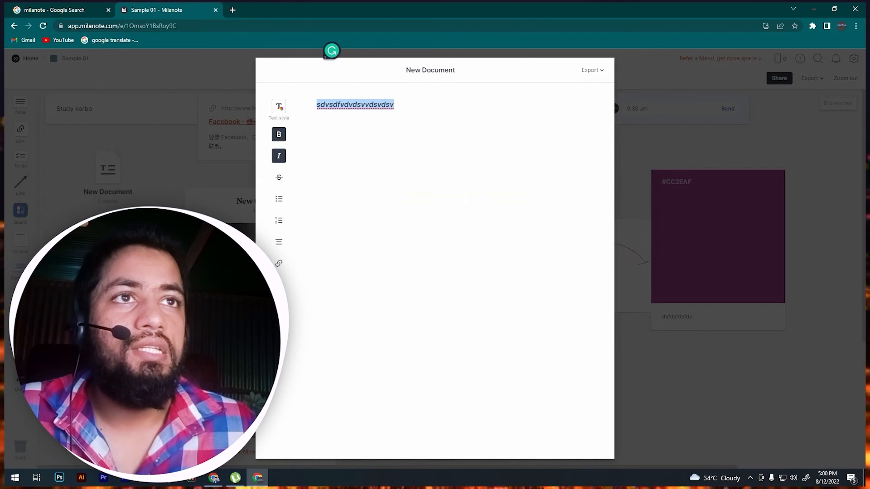
key("ctrl+shift+8")
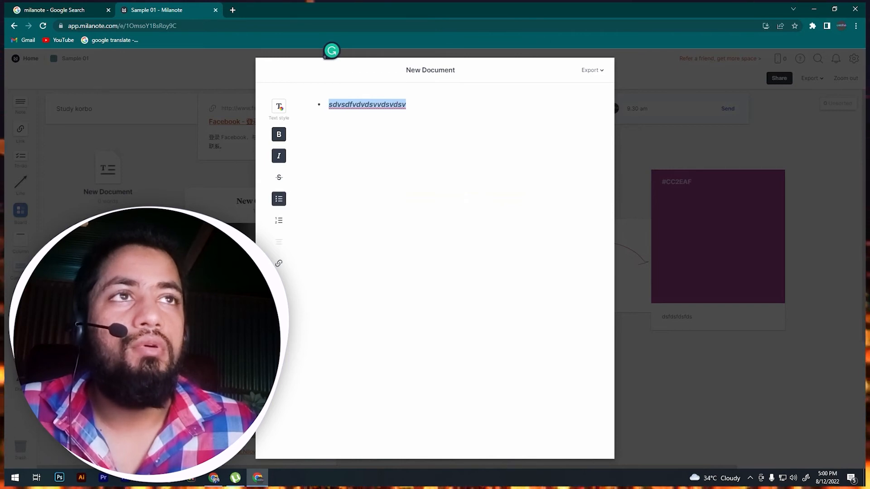
key("ctrl+shift+7")
key("Escape")
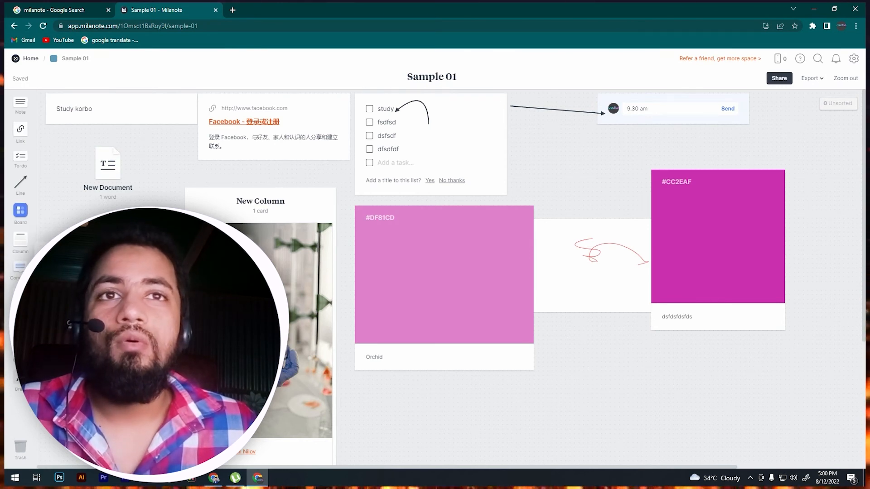
left_click_drag(68, 313, 141, 382)
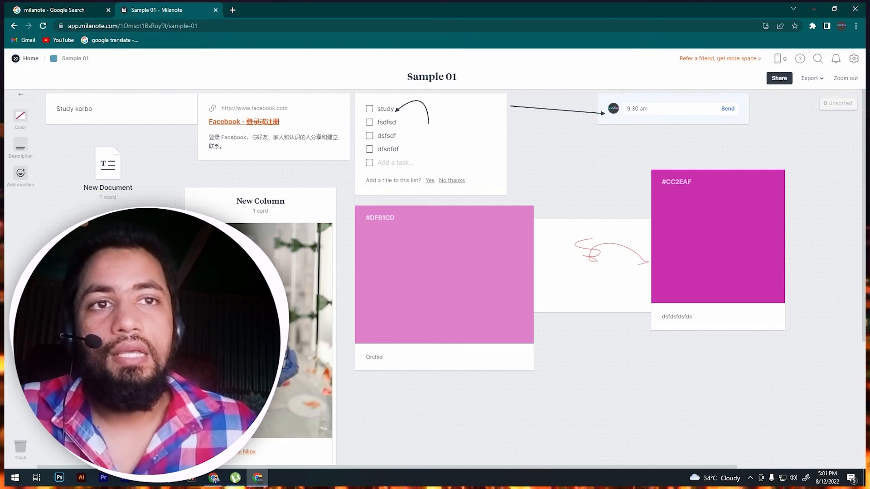
key("Escape")
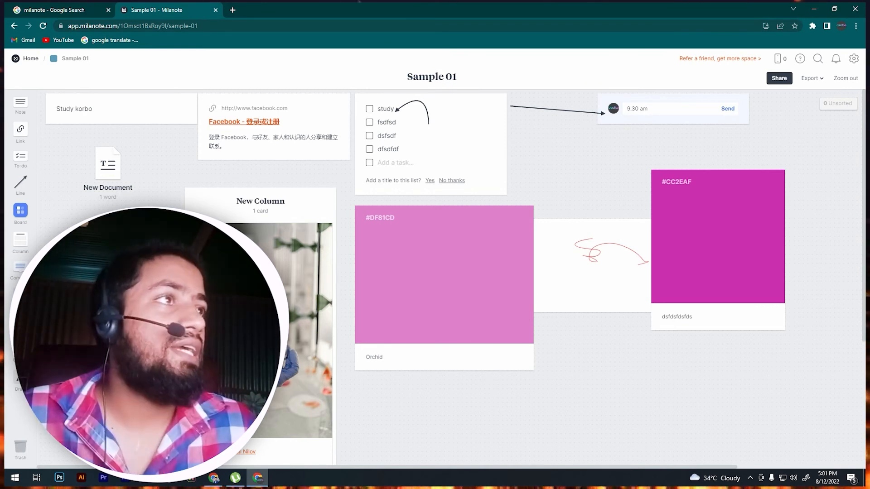
- View the Sample 01 board's sharing options for inviting editors and sharing a read-only link, and close them
left_click(779, 78)
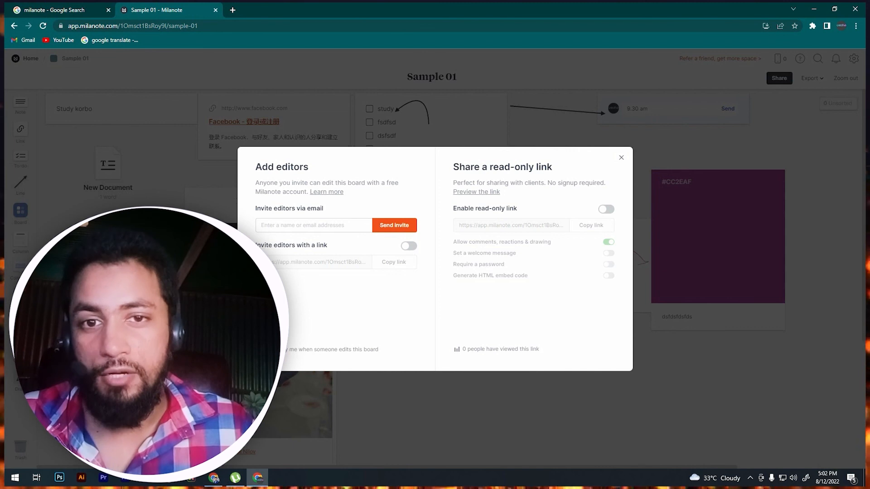
key("Escape")
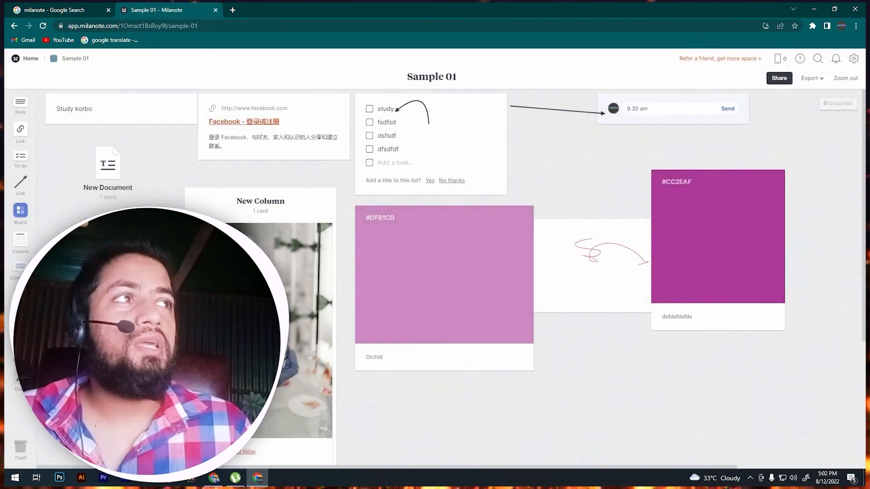